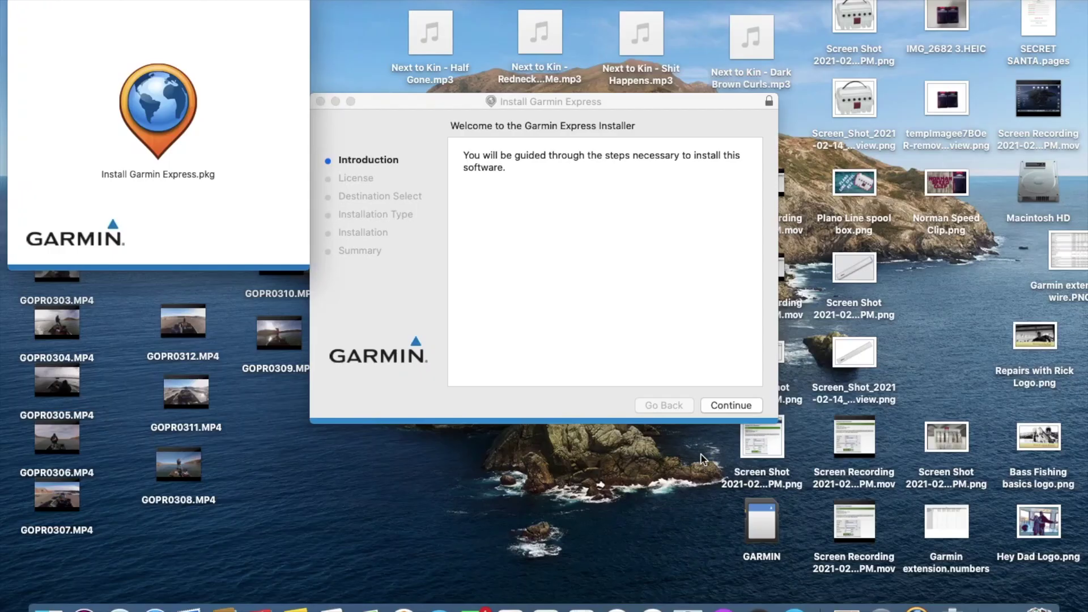
Step: Accept the license, install Garmin Express on Macintosh HD allowing System Events access, and close the installer
{"action": "left_click", "coordinate": [722, 407]}
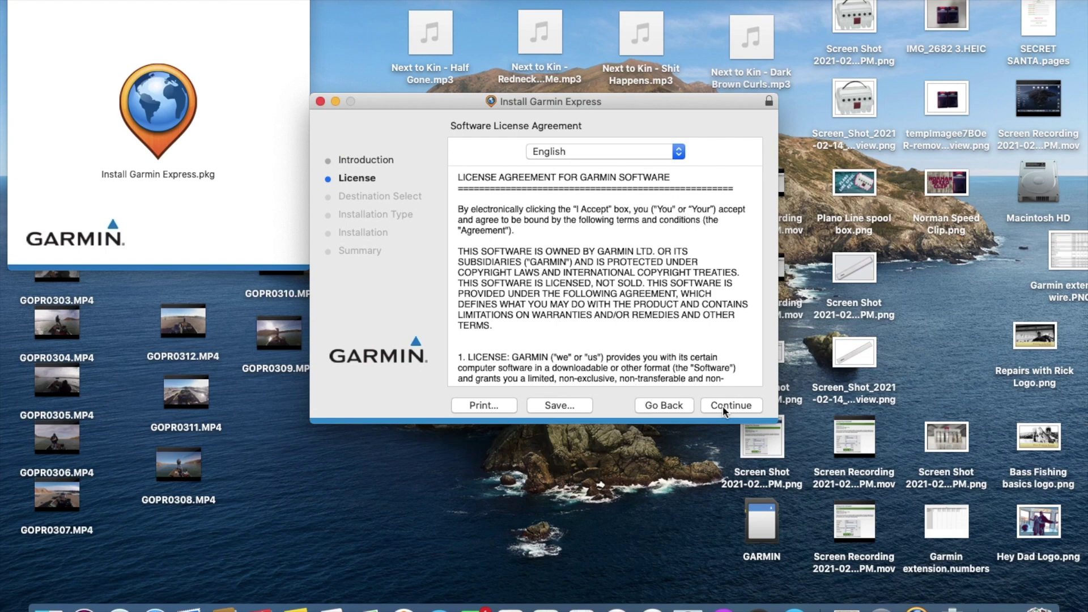
{"action": "left_click", "coordinate": [723, 406]}
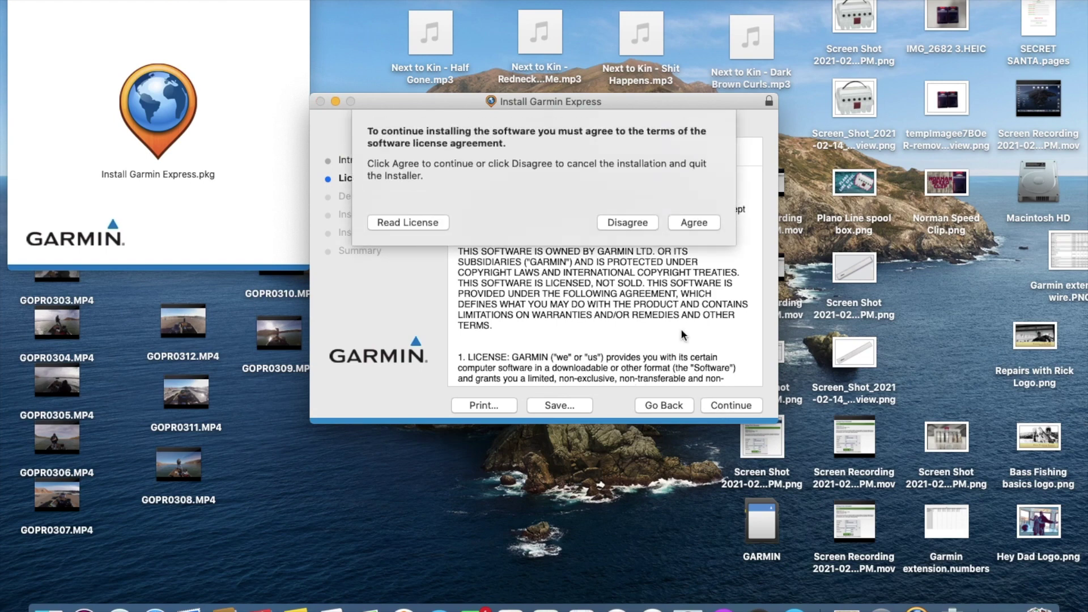
{"action": "left_click", "coordinate": [694, 224]}
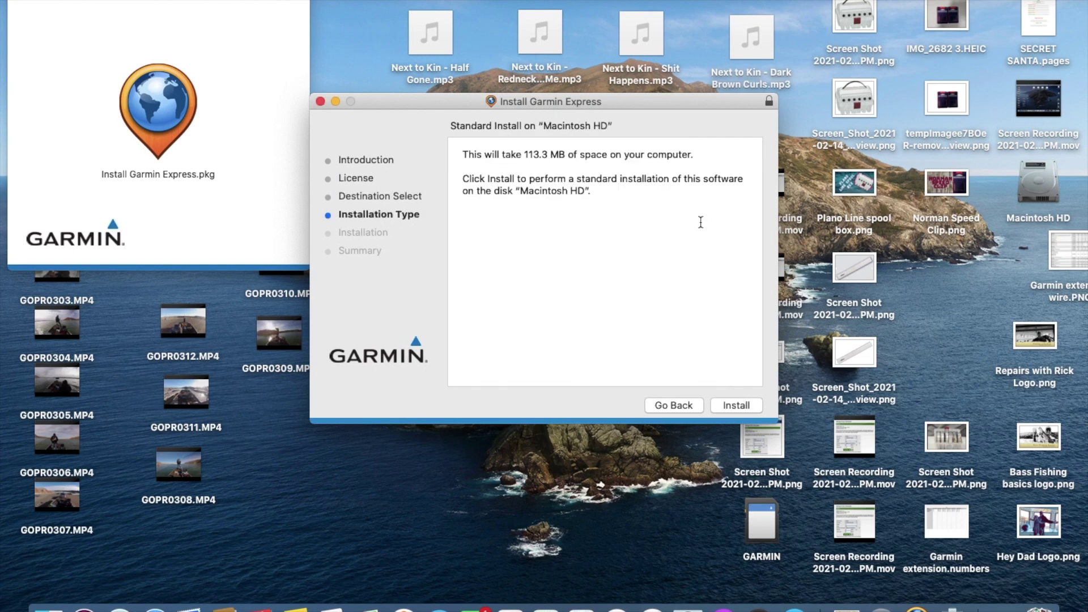
{"action": "left_click", "coordinate": [728, 406]}
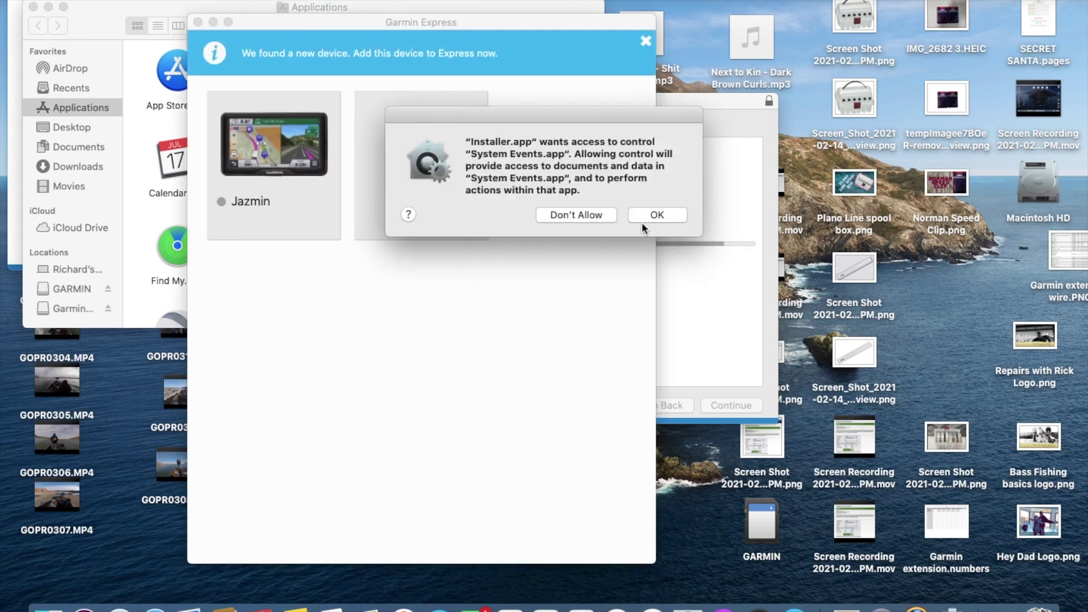
{"action": "left_click", "coordinate": [657, 215]}
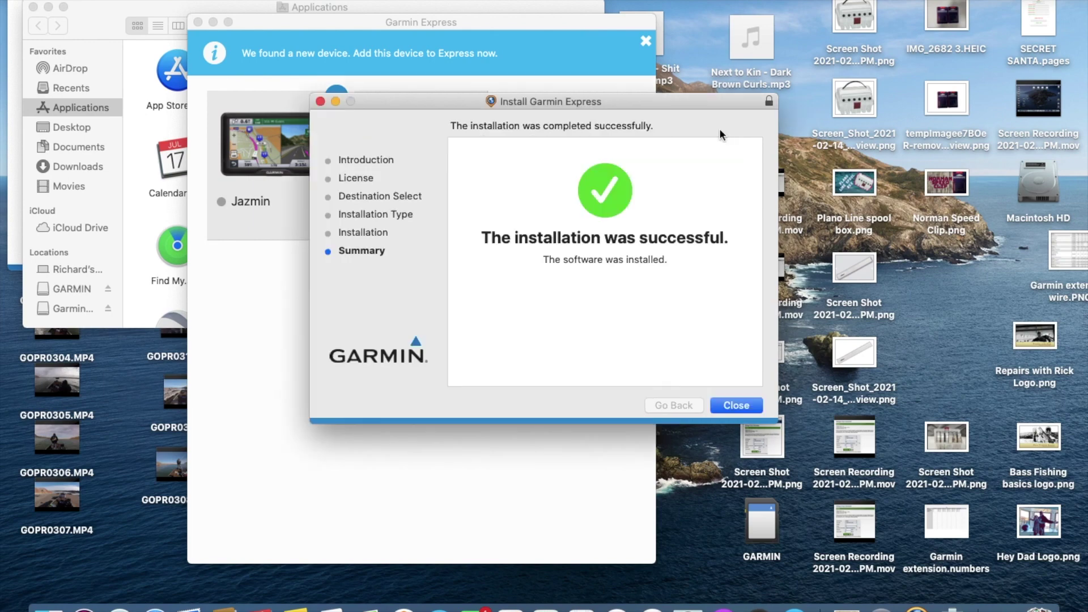
{"action": "left_click", "coordinate": [735, 406]}
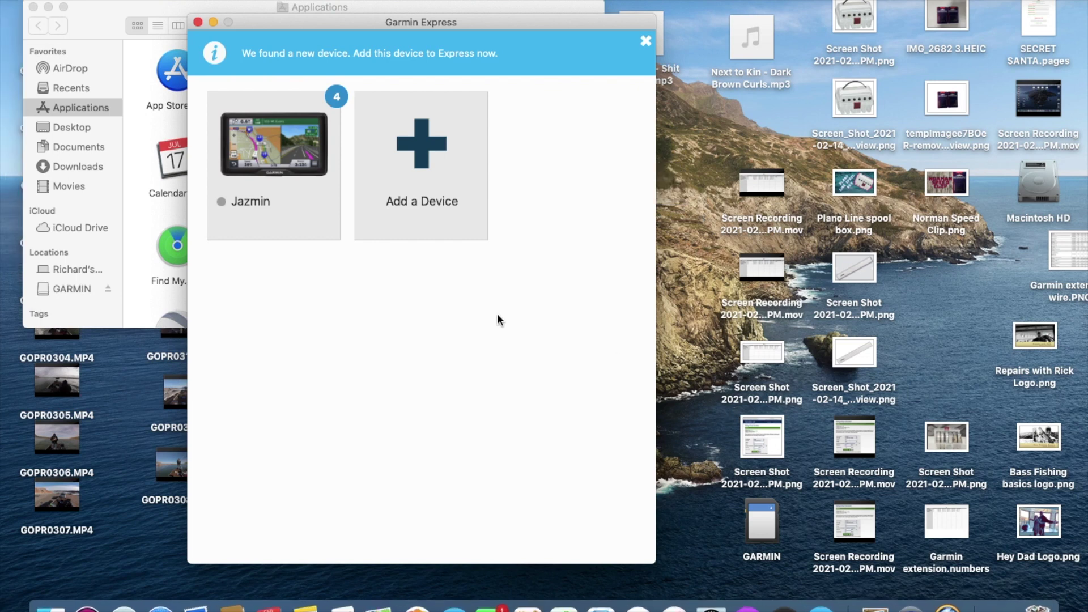
Step: Search for a new device and add the found ECHOMAP UHD 93sv as a vessel
{"action": "left_click", "coordinate": [423, 148]}
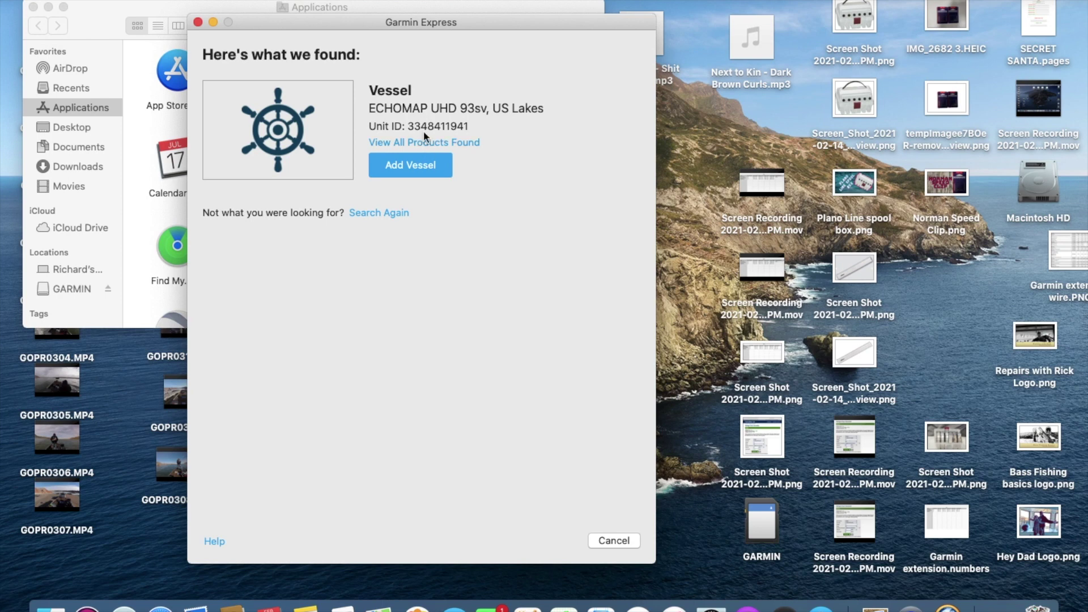
{"action": "left_click", "coordinate": [424, 168]}
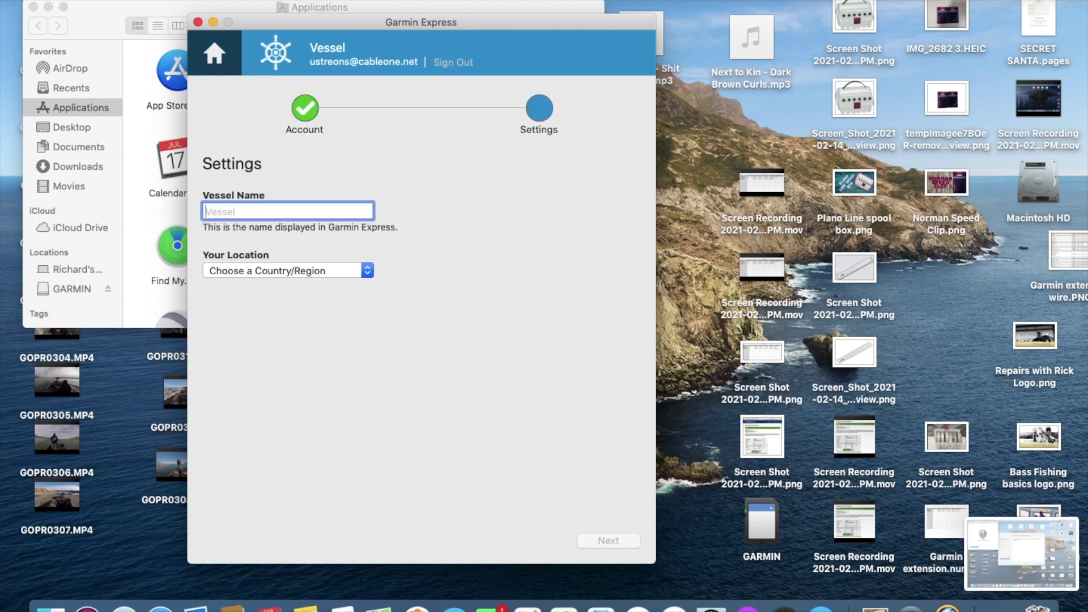
Step: Name the vessel 'Bass Tracker', set its location to United States, and complete setup
{"action": "type", "text": "Bass Tracker"}
{"action": "left_click", "coordinate": [366, 271]}
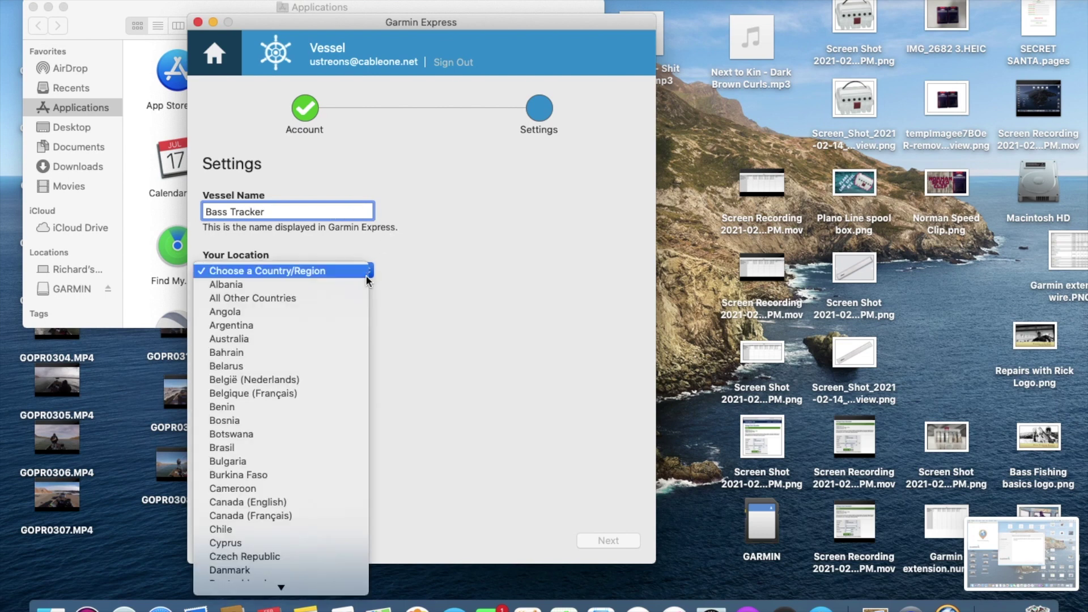
{"action": "scroll", "coordinate": [337, 336], "scroll_direction": "down", "scroll_amount": 20}
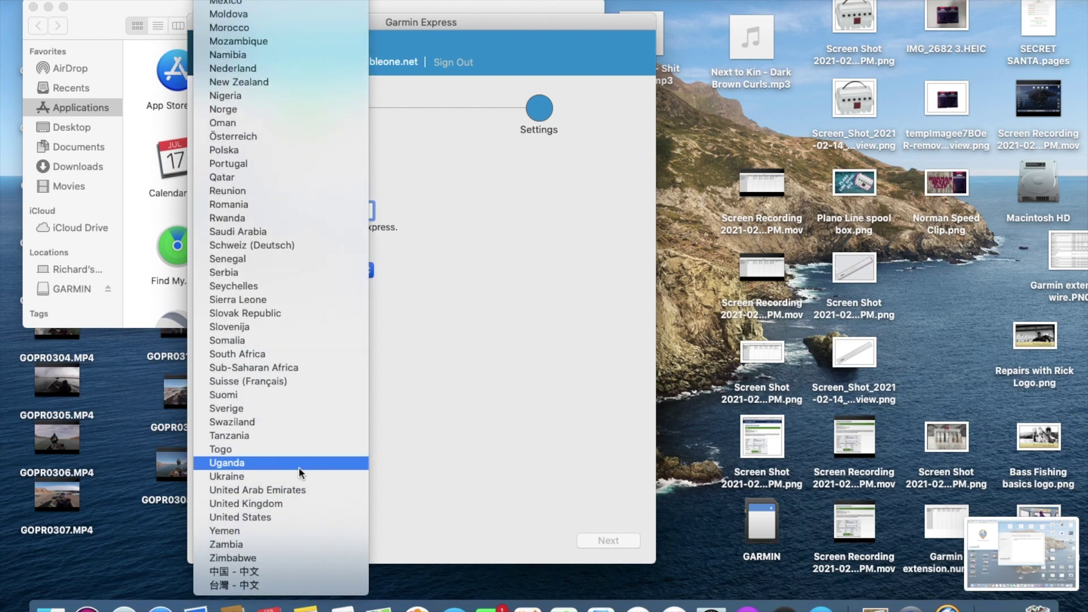
{"action": "left_click", "coordinate": [277, 517]}
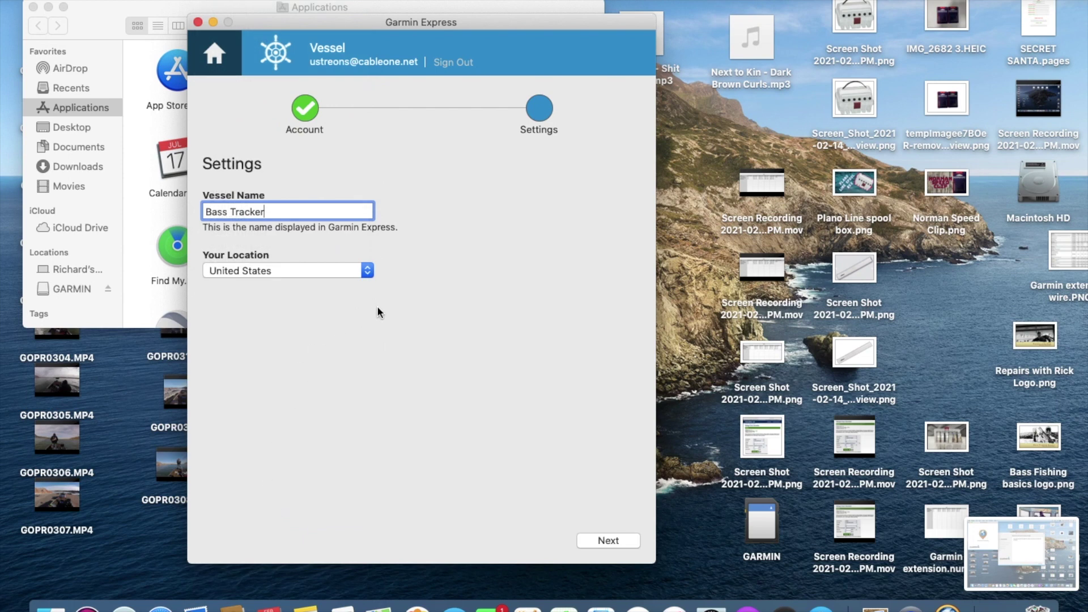
{"action": "left_click", "coordinate": [610, 539]}
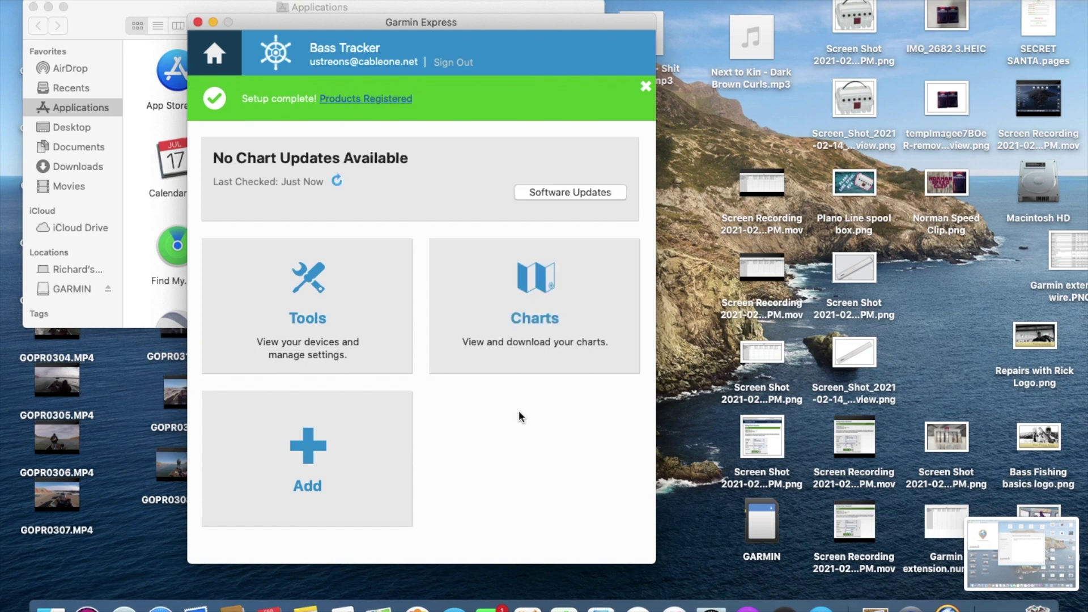
{"action": "left_click", "coordinate": [583, 193]}
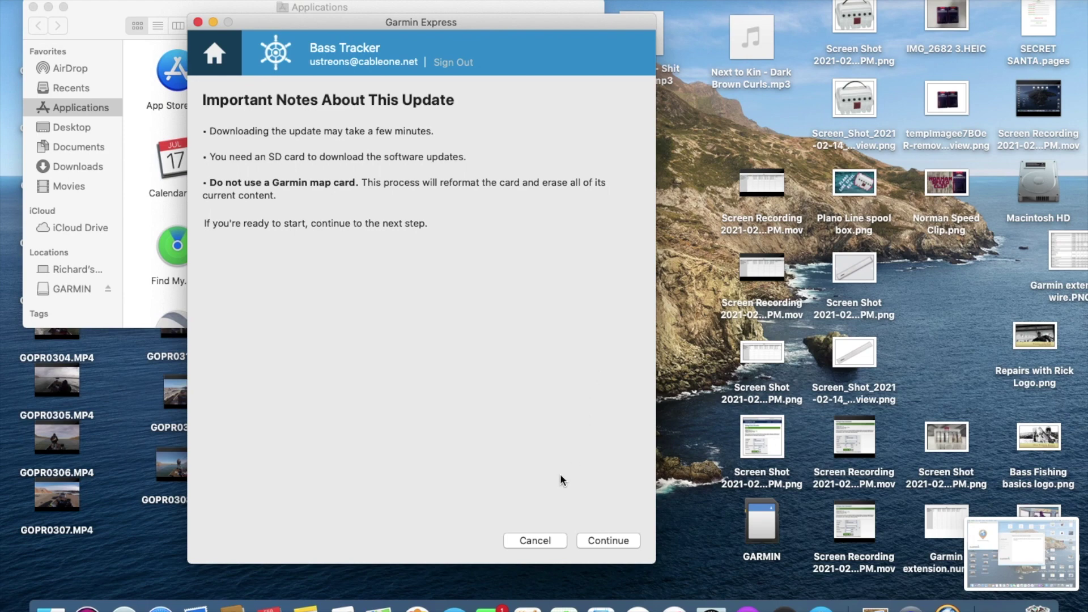
{"action": "left_click", "coordinate": [541, 543]}
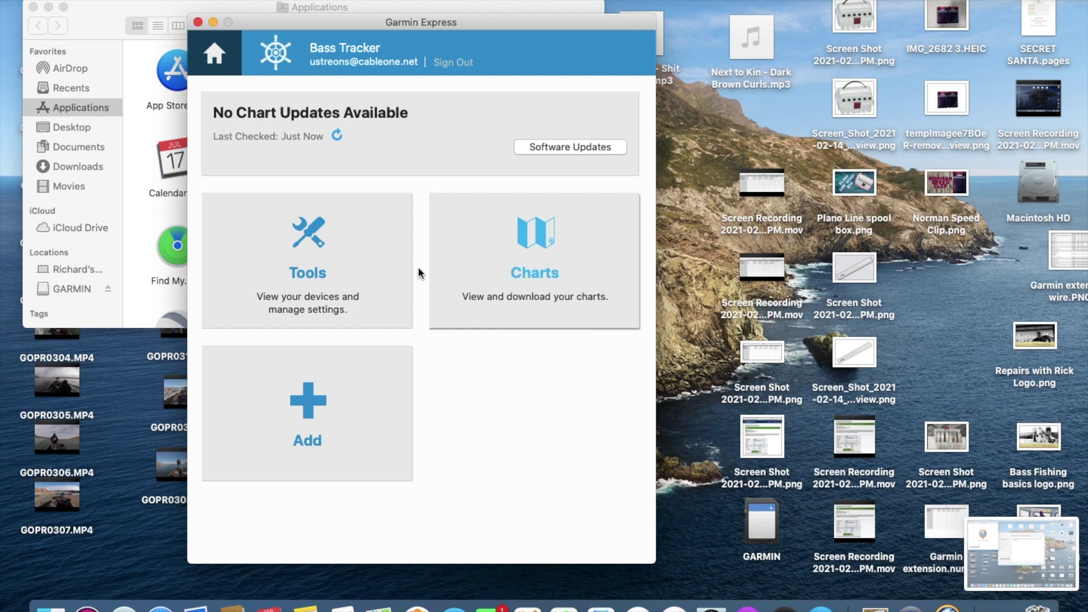
{"action": "left_click", "coordinate": [319, 275]}
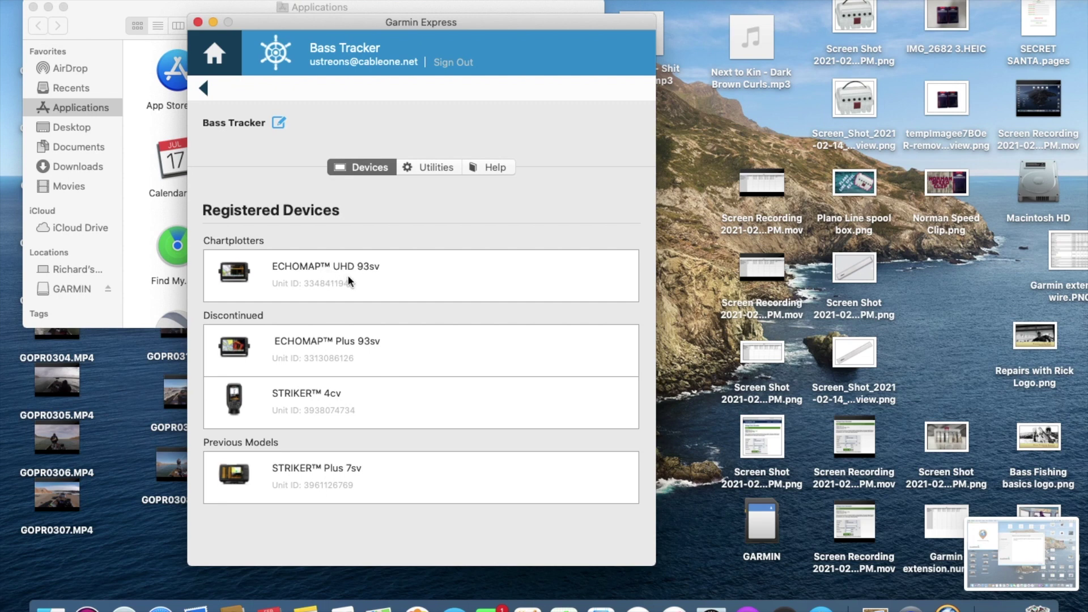
Step: View the vessel's location and removal options, then go back to the main device list
{"action": "left_click", "coordinate": [440, 170]}
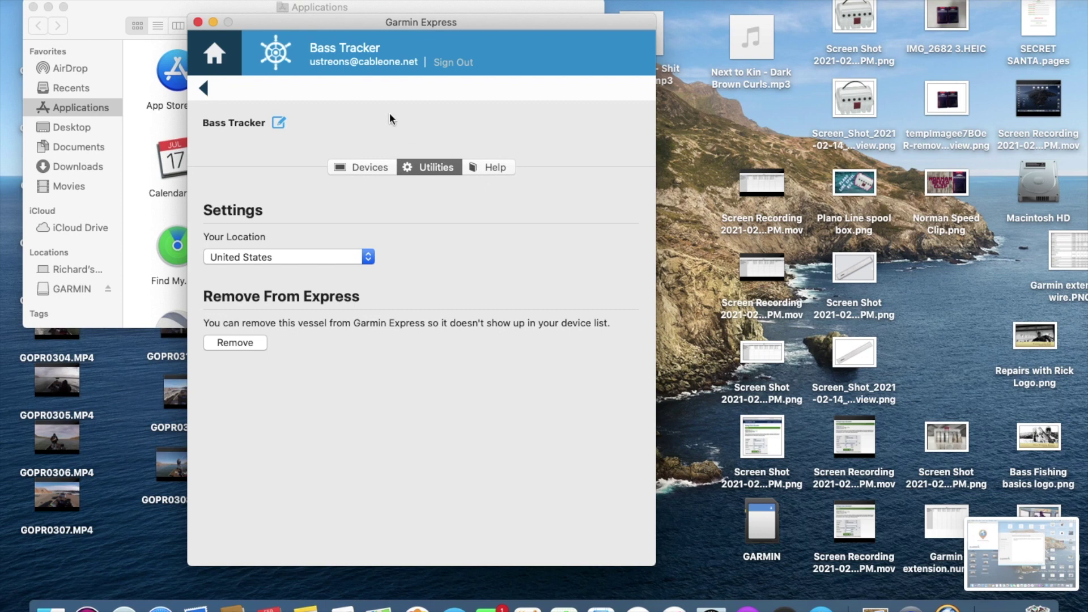
{"action": "left_click", "coordinate": [203, 87]}
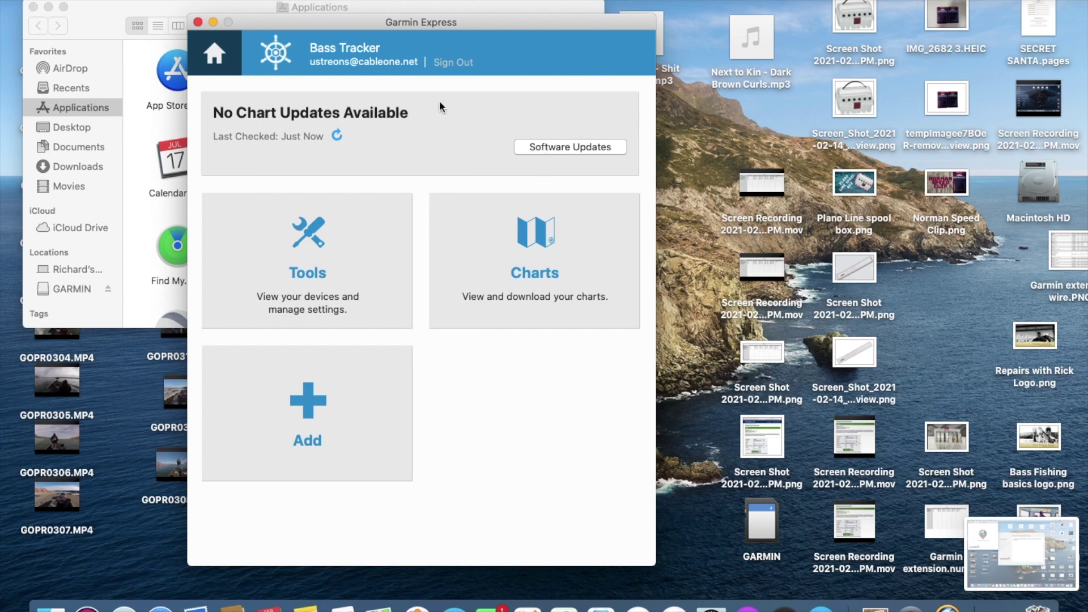
{"action": "left_click", "coordinate": [209, 53]}
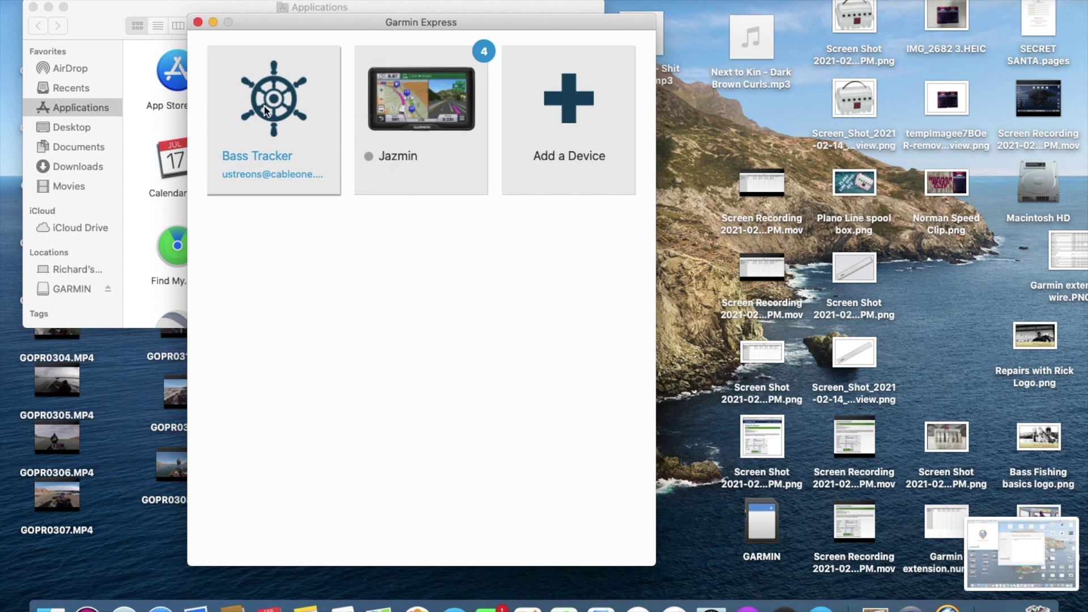
Step: Open the Bass Tracker dashboard, review its installed charts, and return to the dashboard
{"action": "left_click", "coordinate": [272, 118]}
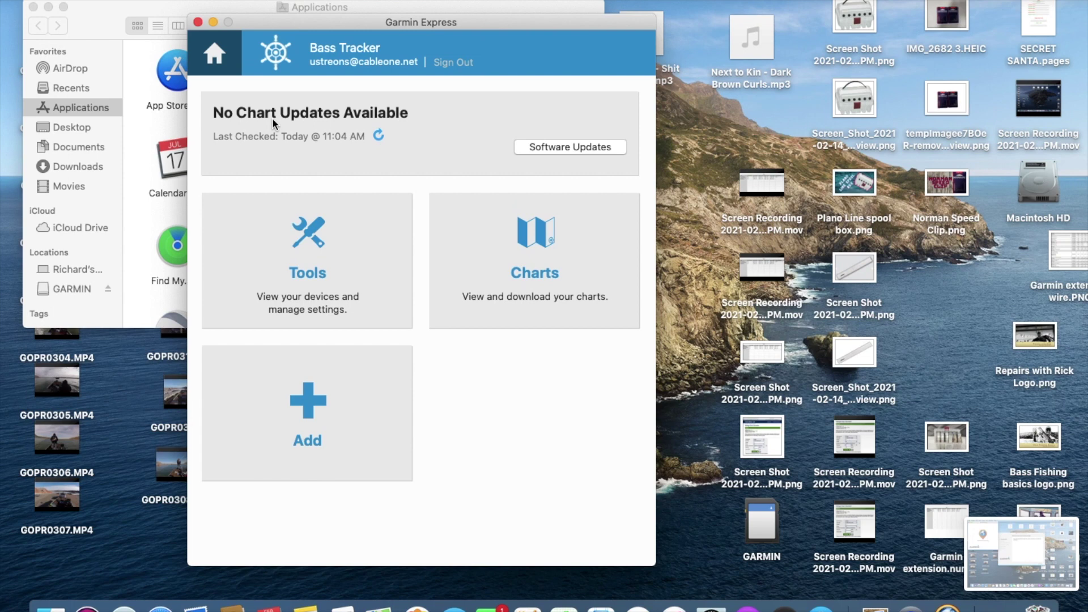
{"action": "left_click", "coordinate": [503, 271]}
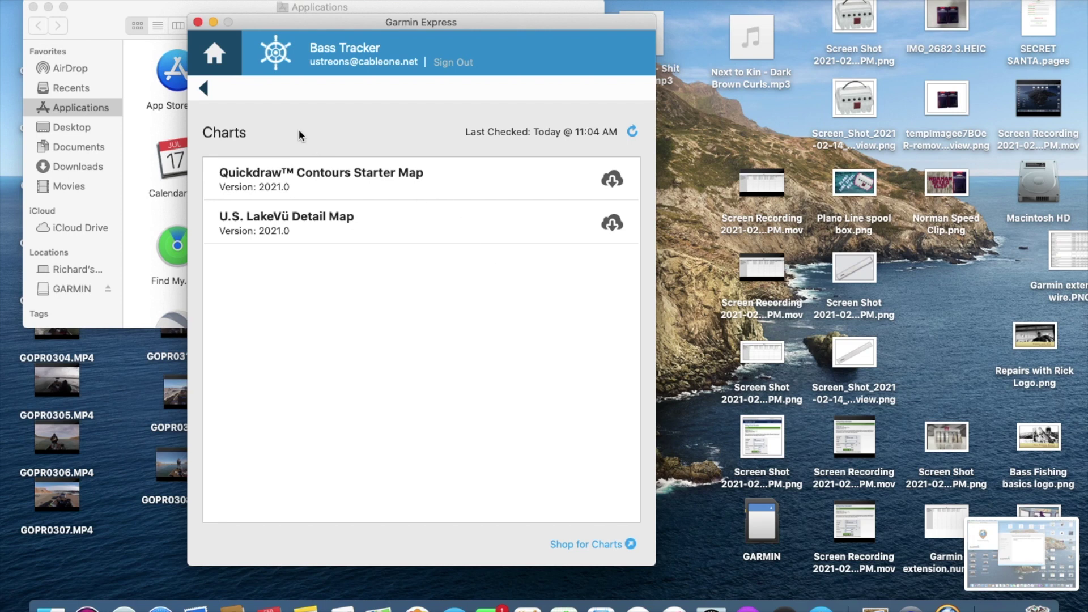
{"action": "left_click", "coordinate": [203, 87]}
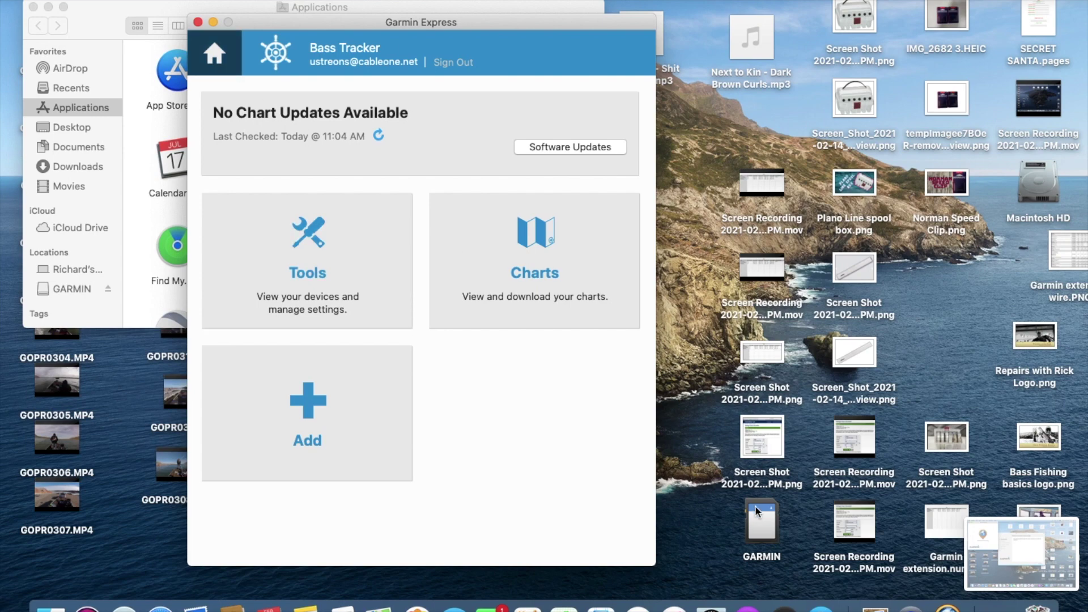
Step: Open the GARMIN memory card from the desktop and then its Garmin folder
{"action": "left_click", "coordinate": [763, 535]}
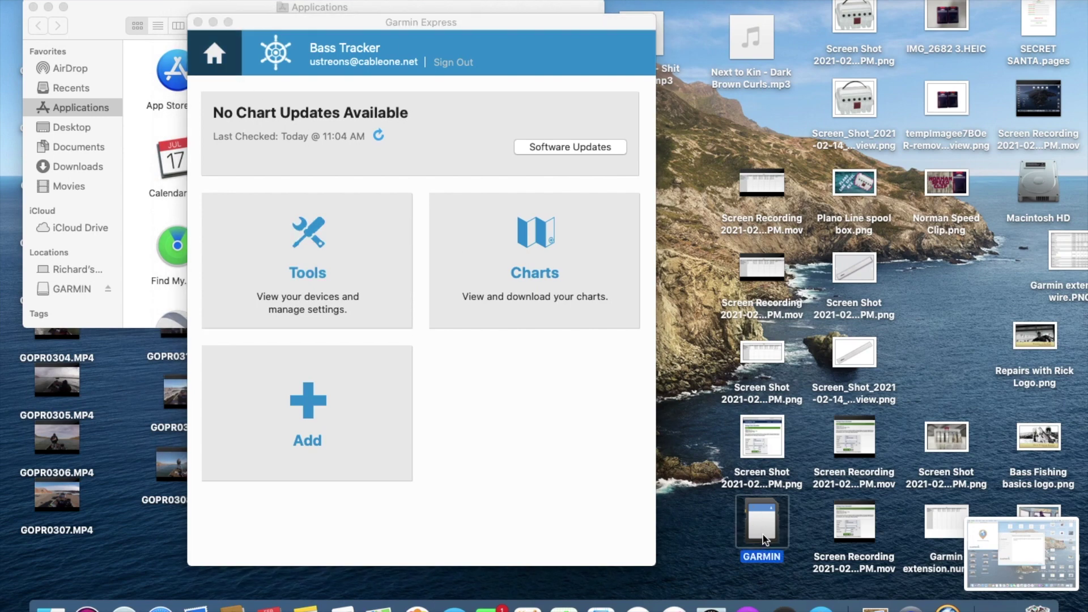
{"action": "double_click", "coordinate": [762, 535]}
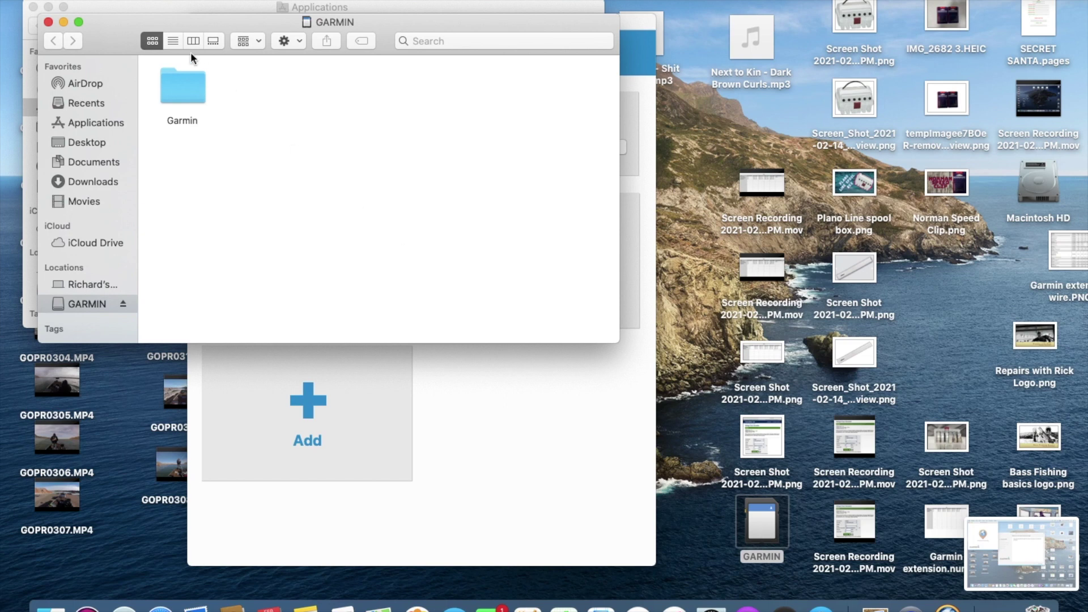
{"action": "double_click", "coordinate": [182, 92]}
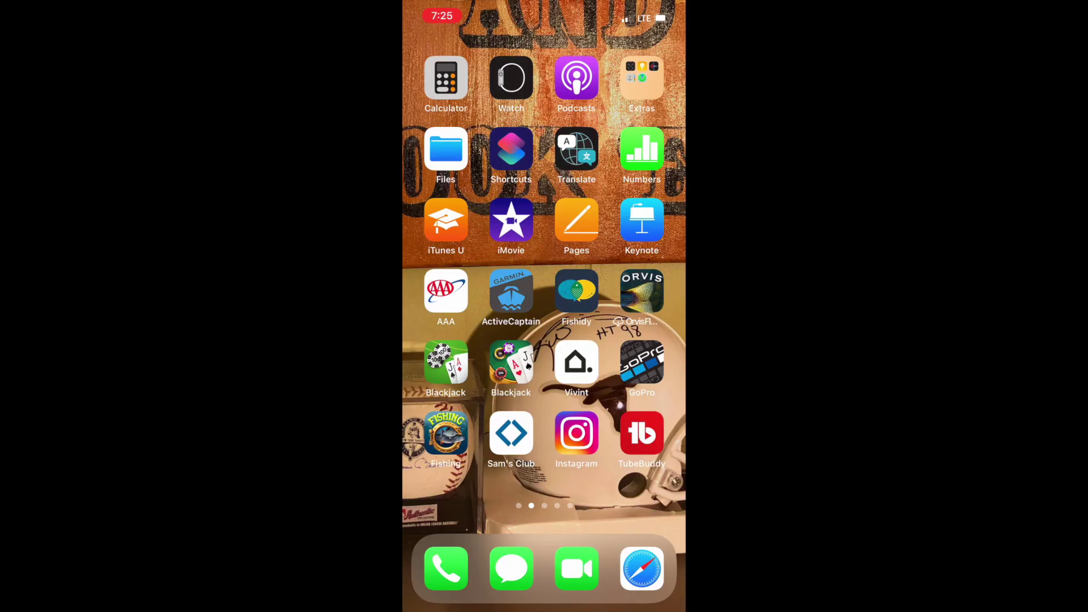
Step: Launch the ActiveCaptain app, then go to the phone's Wi-Fi settings
{"action": "left_click", "coordinate": [511, 291]}
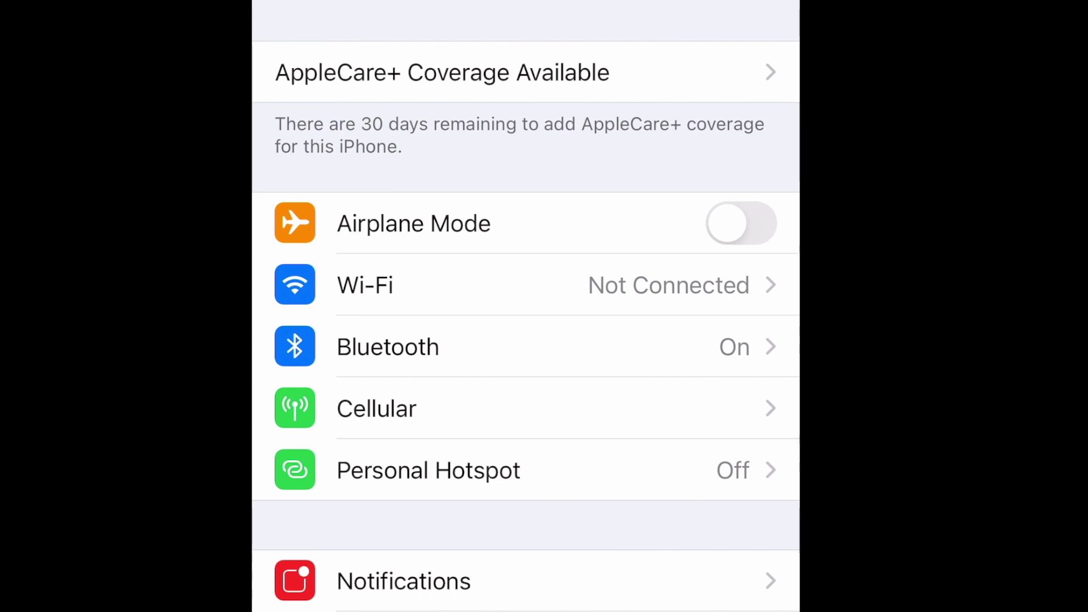
{"action": "left_click", "coordinate": [362, 284]}
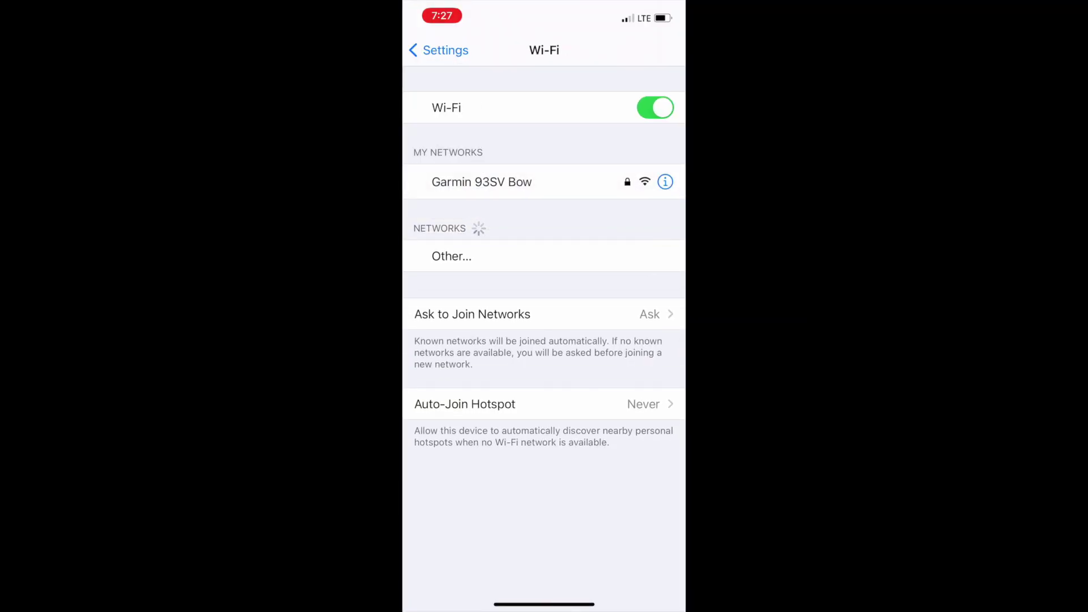
Step: Join the Garmin 93SV Bow network and go to ActiveCaptain's My Marine Devices list
{"action": "left_click", "coordinate": [481, 182]}
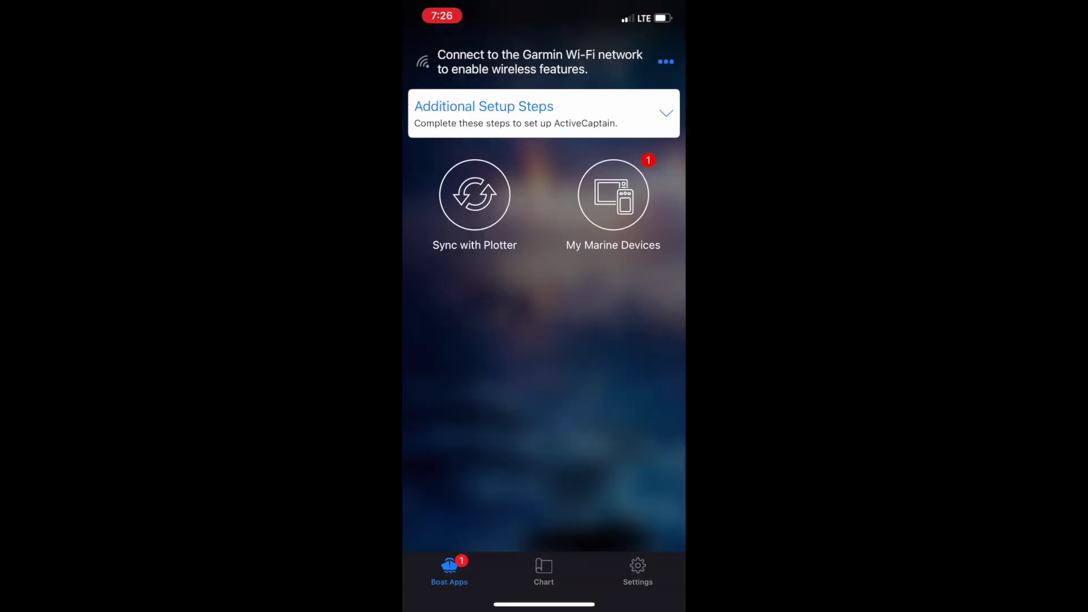
{"action": "left_click", "coordinate": [613, 206]}
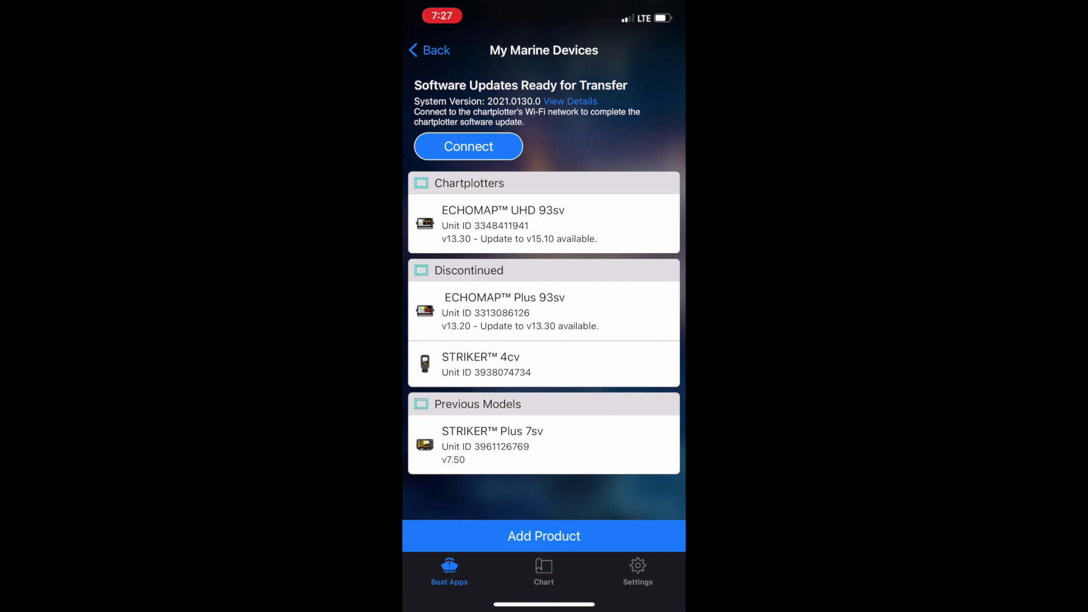
Step: Connect ActiveCaptain to the Garmin 93SV Bow chartplotter and return to the Boat Apps home
{"action": "left_click", "coordinate": [468, 146]}
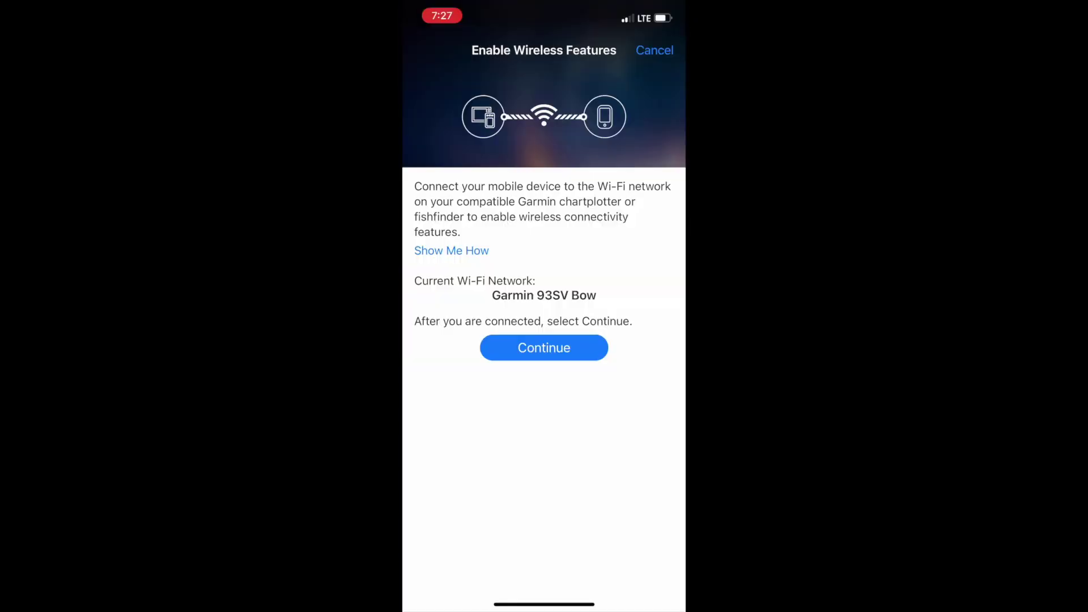
{"action": "left_click", "coordinate": [544, 347]}
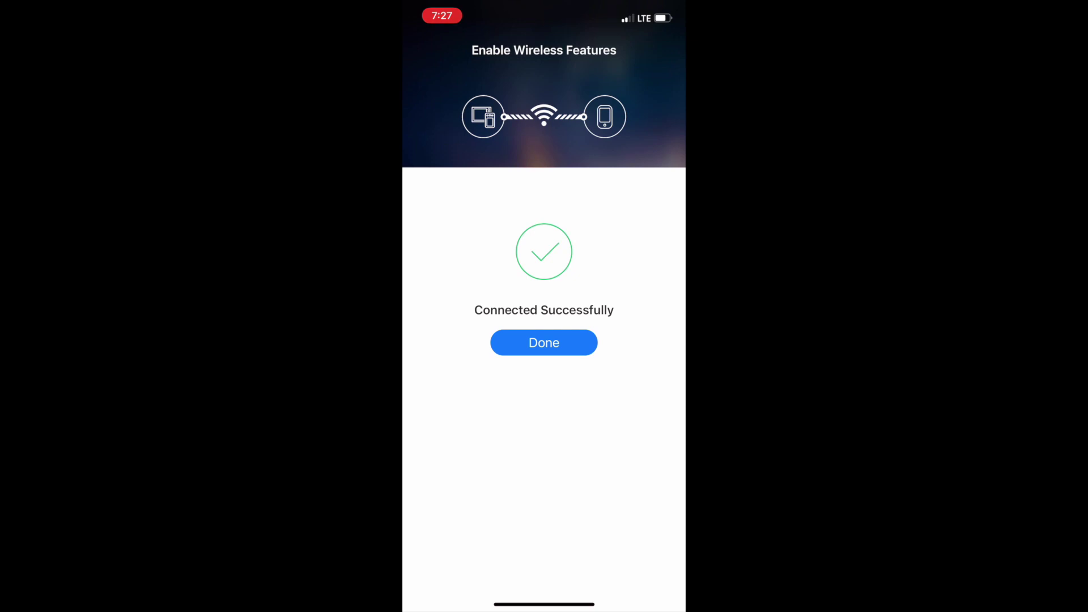
{"action": "left_click", "coordinate": [544, 342]}
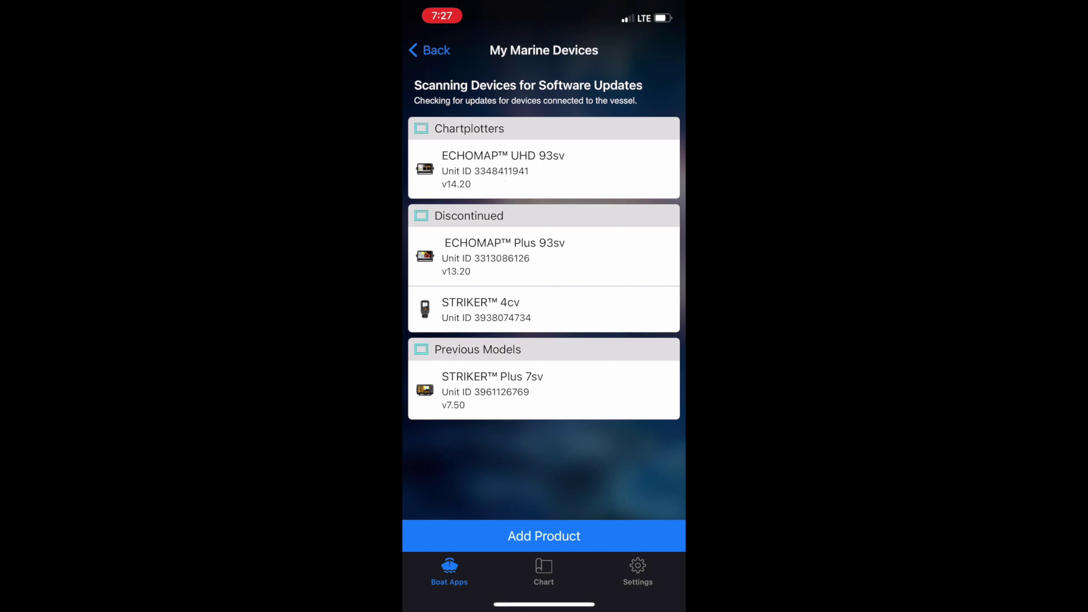
{"action": "left_click", "coordinate": [429, 50]}
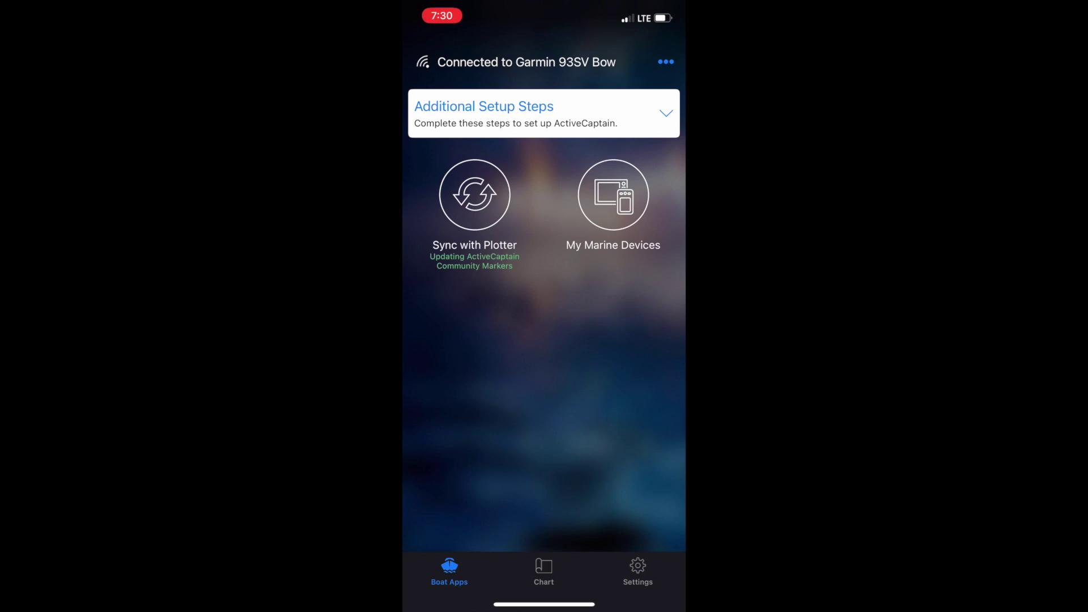
Step: Opt in to Garmin product news in Additional Setup Steps, then view the Sync with Plotter status
{"action": "left_click", "coordinate": [544, 113]}
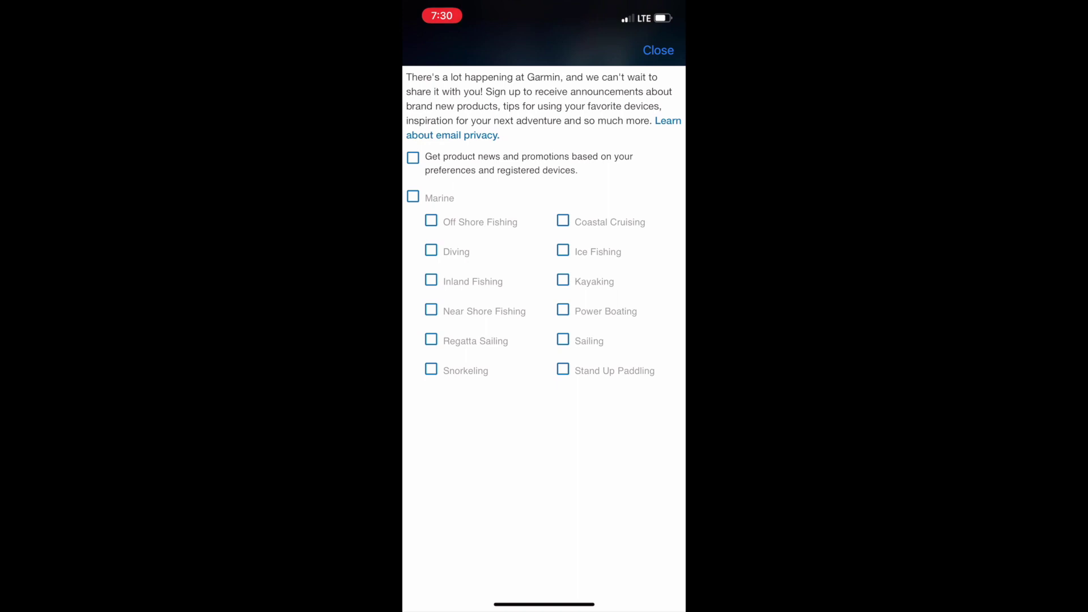
{"action": "left_click", "coordinate": [412, 157]}
{"action": "left_click", "coordinate": [658, 50]}
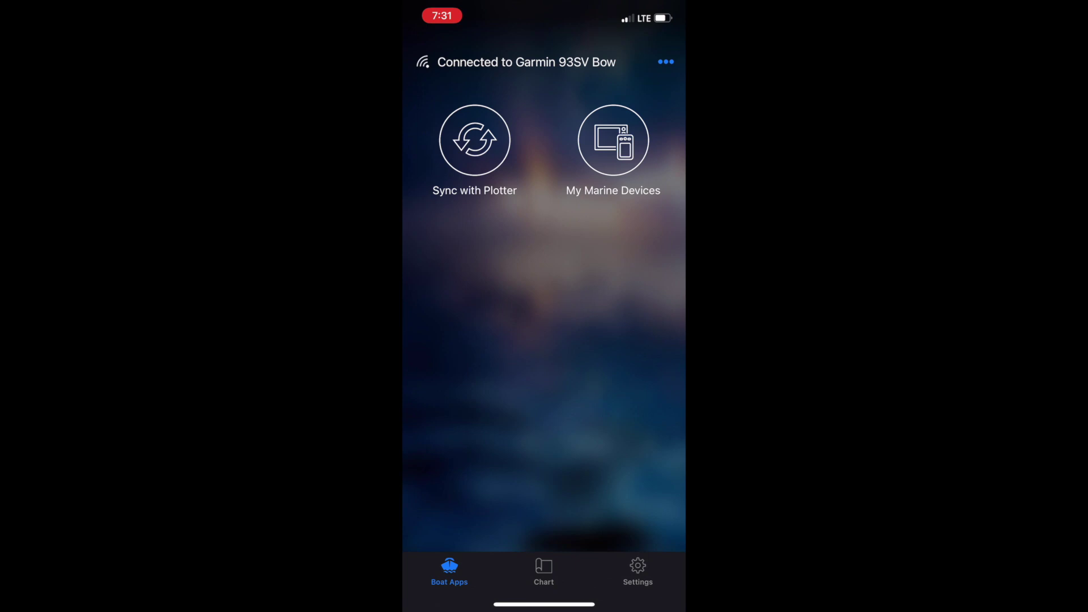
{"action": "left_click", "coordinate": [474, 140]}
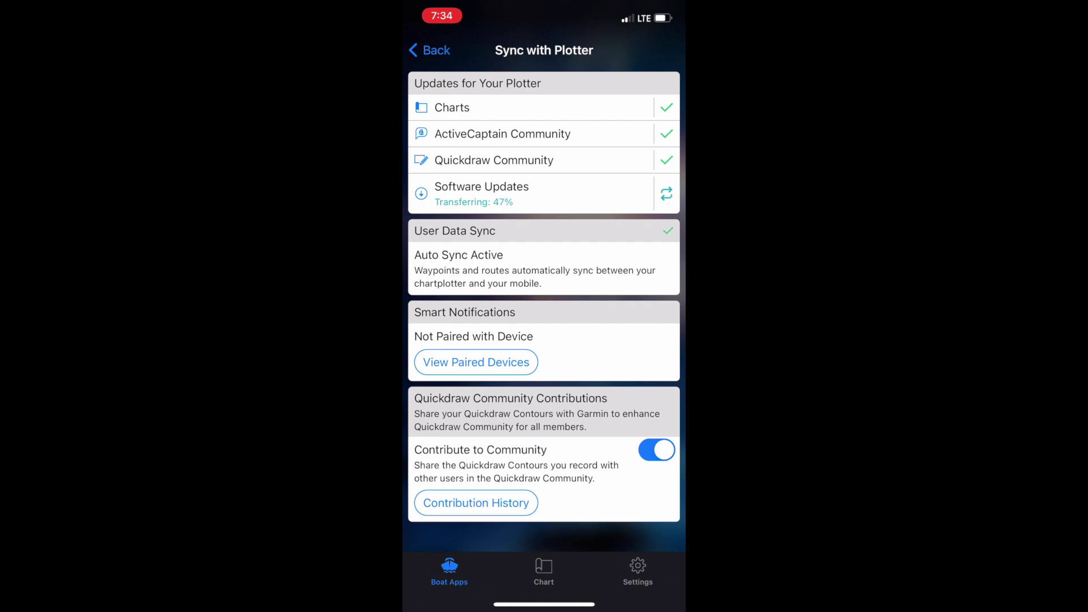
Step: Once the software update transfer reaches 100%, go back to the Boat Apps home screen
{"action": "left_click", "coordinate": [429, 50]}
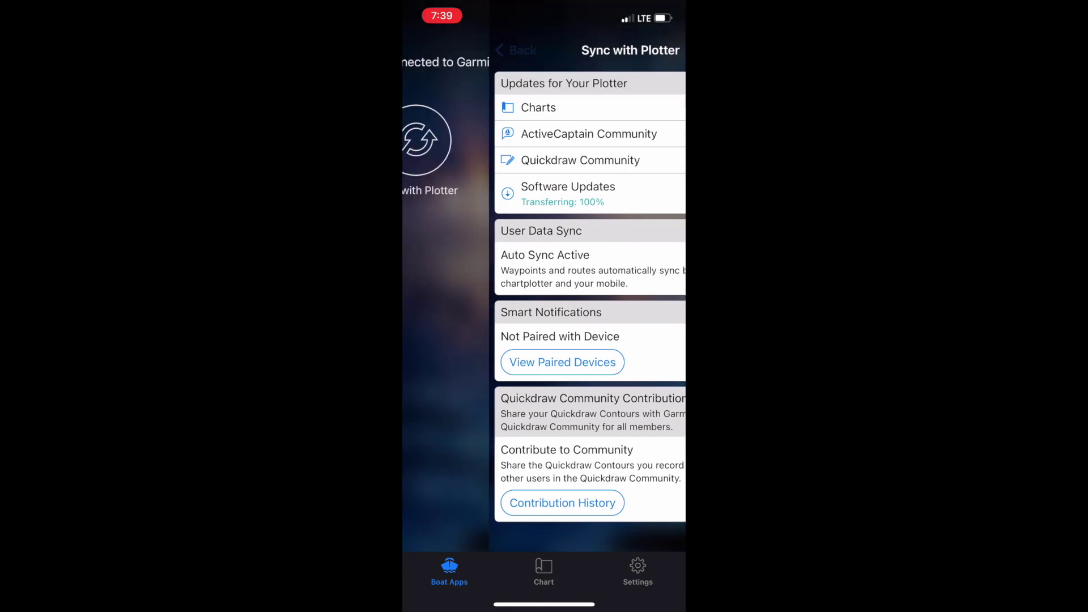